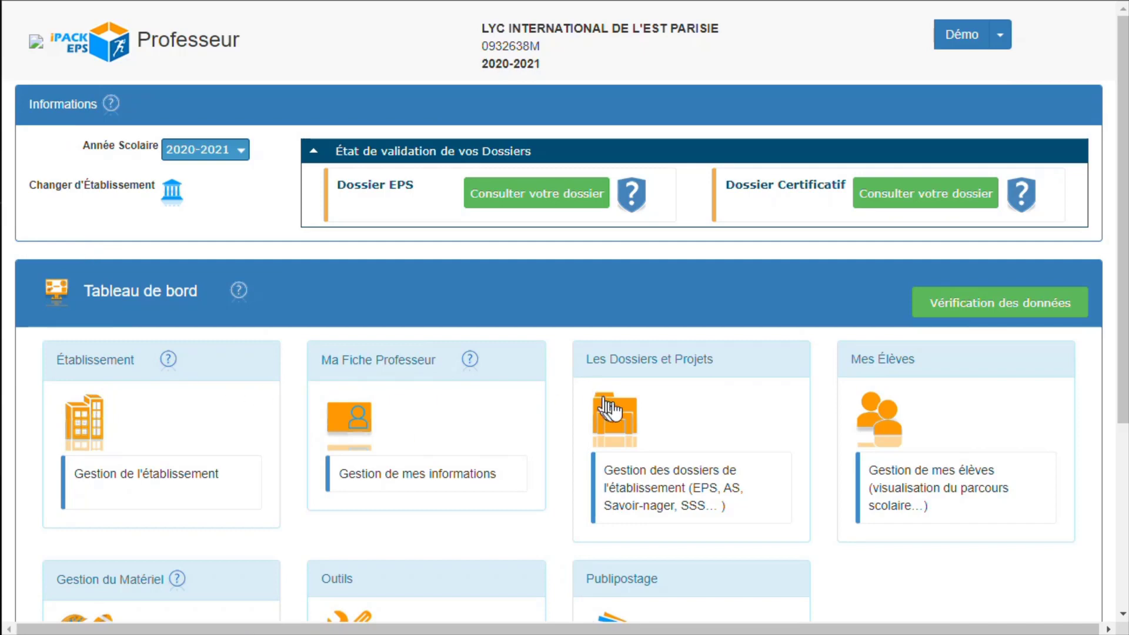
# Step: Open the Classes configuration in the establishment's Dossier EPS
pyautogui.click(619, 419)
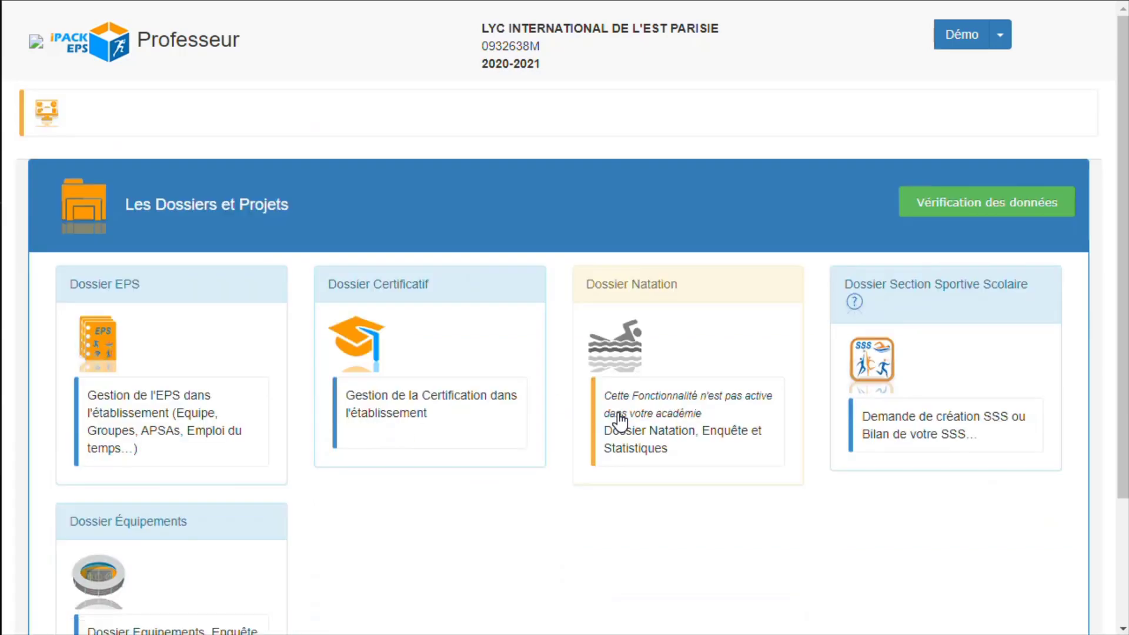
pyautogui.click(100, 341)
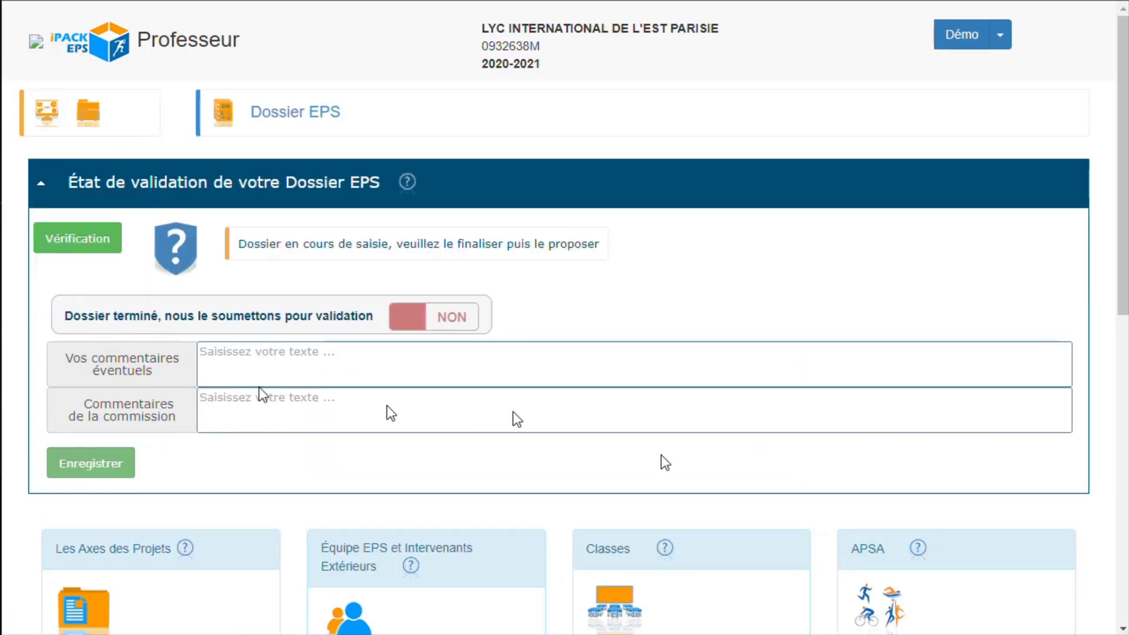
pyautogui.scroll(-2, 656, 453)
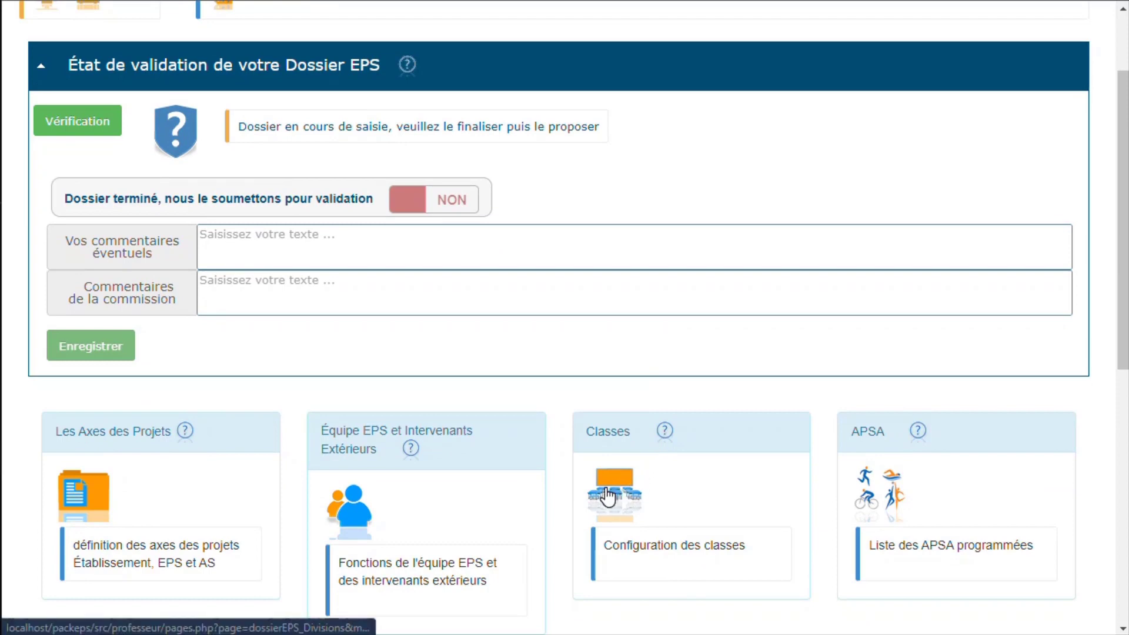
pyautogui.click(608, 497)
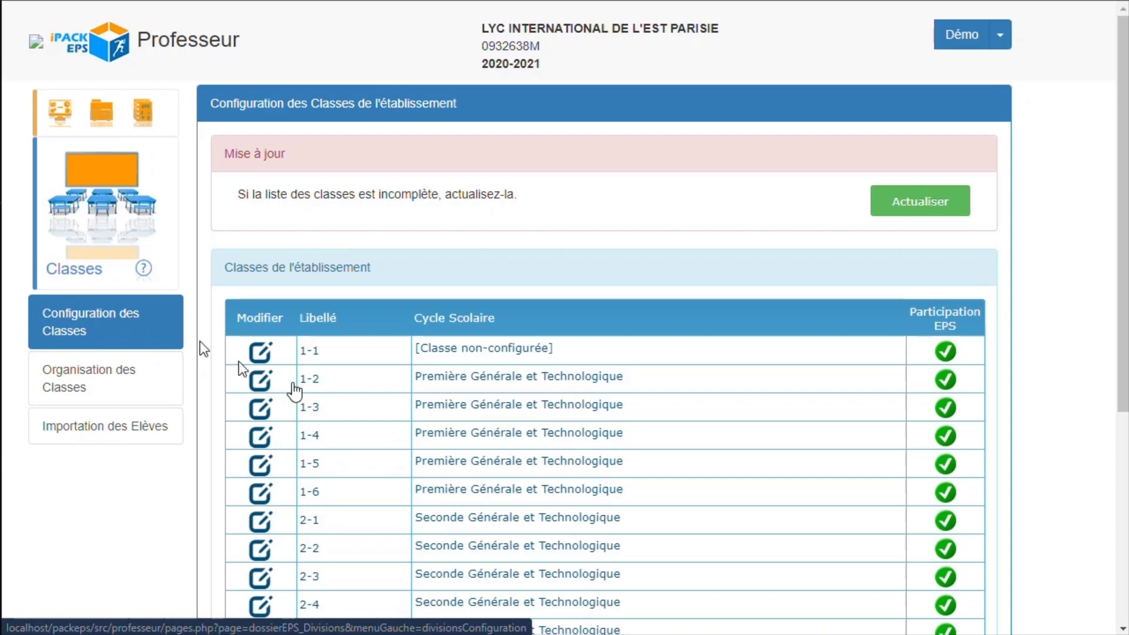
# Step: Look over the unconfigured class 1-1, the class organisation page and the student import page
pyautogui.click(510, 379)
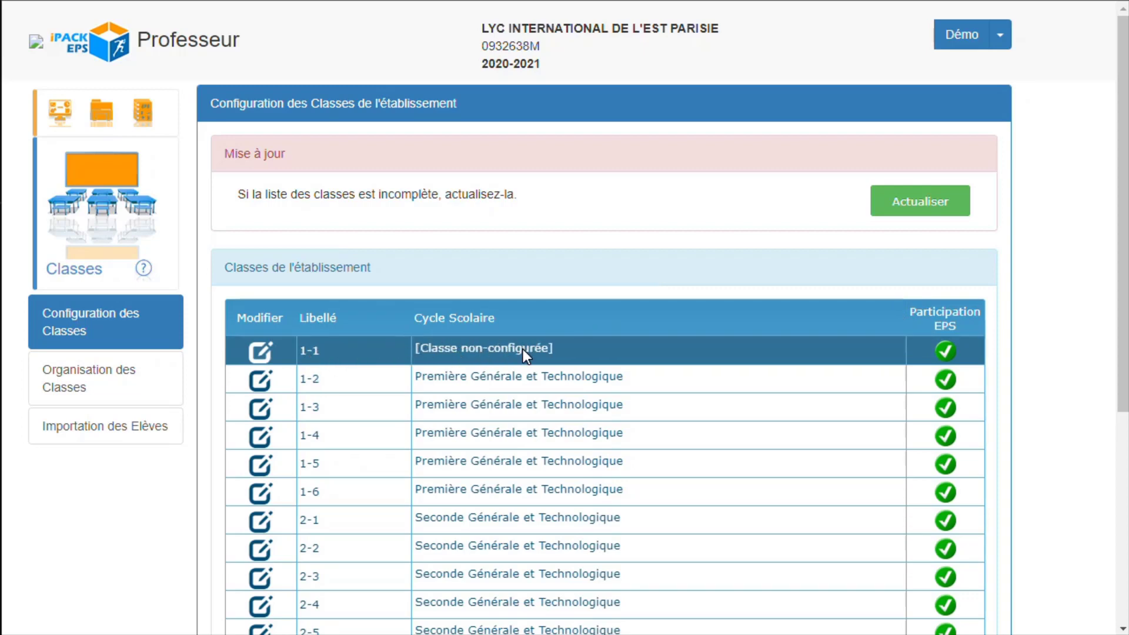
pyautogui.click(110, 393)
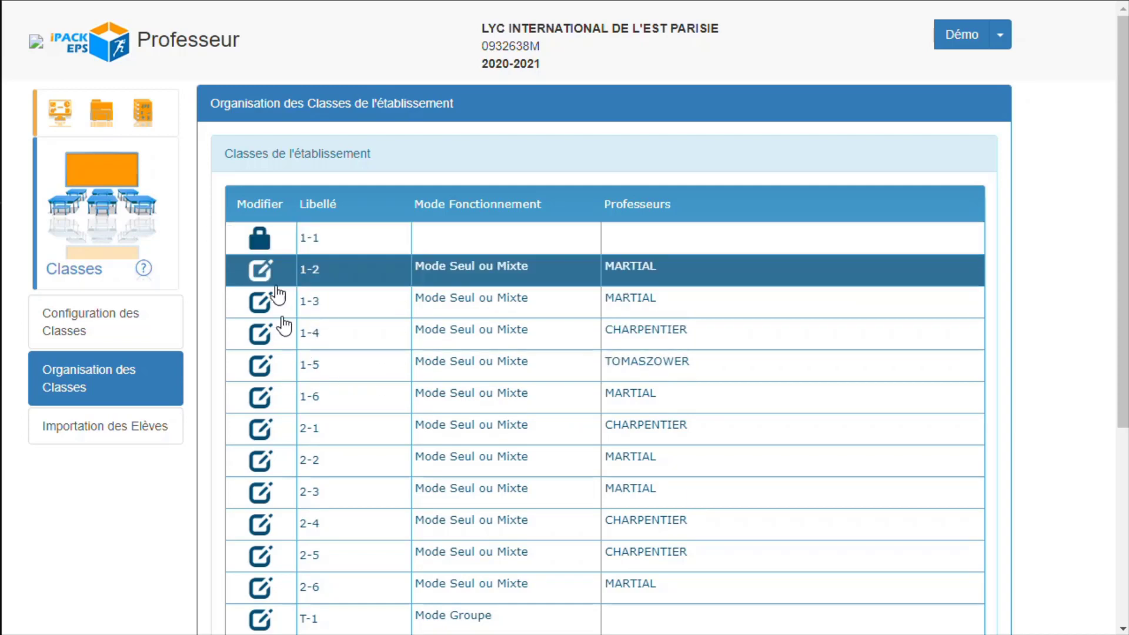
pyautogui.click(112, 432)
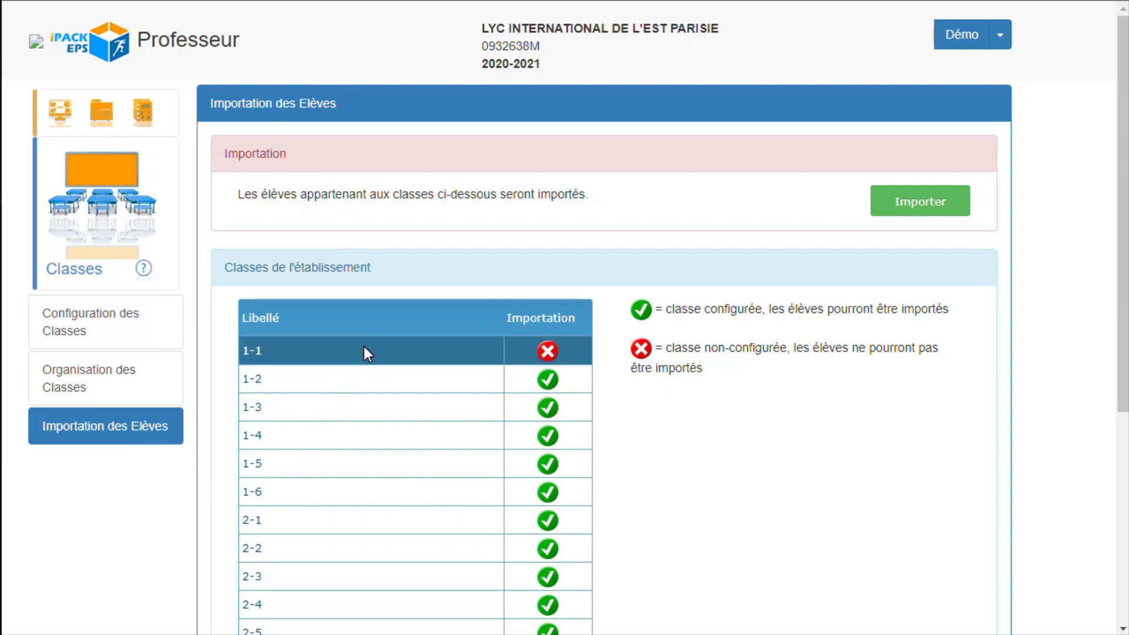
# Step: Return to the class configuration and refresh the establishment's list of classes
pyautogui.click(99, 351)
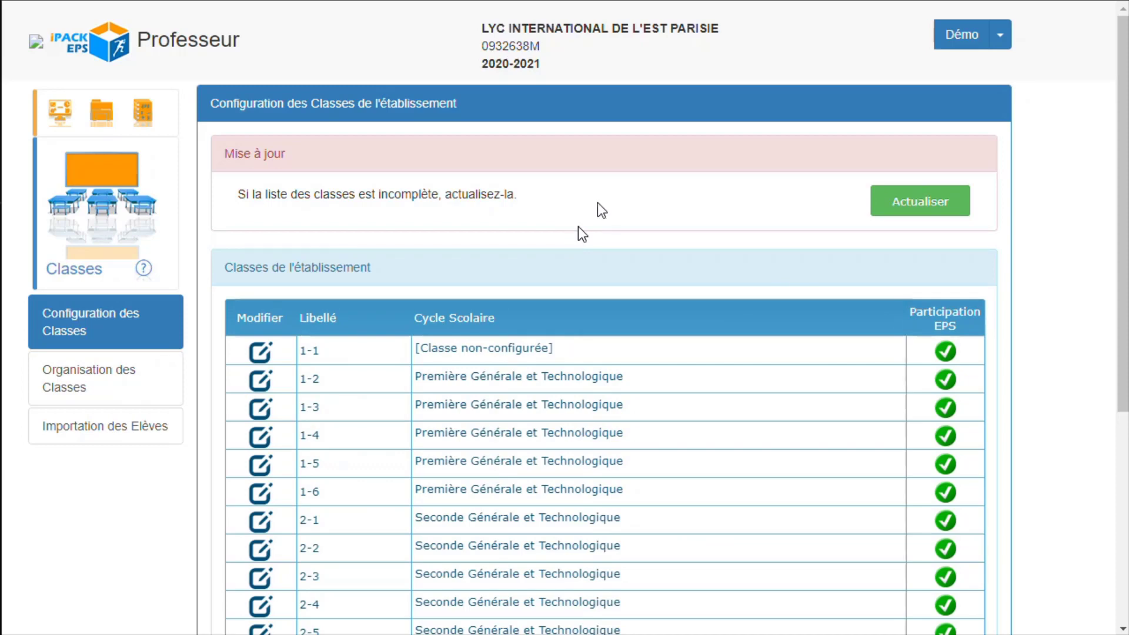
pyautogui.click(919, 202)
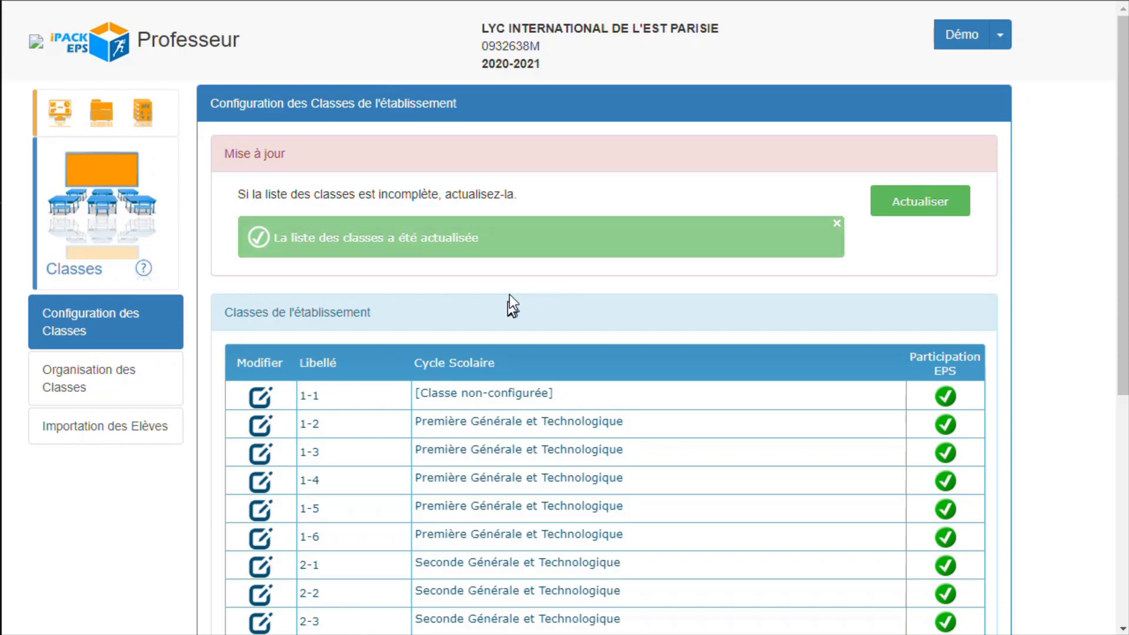
# Step: Configure class 1-1 with the cycle Première Générale et Technologique and the Générale series, and save it
pyautogui.scroll(-2, 565, 292)
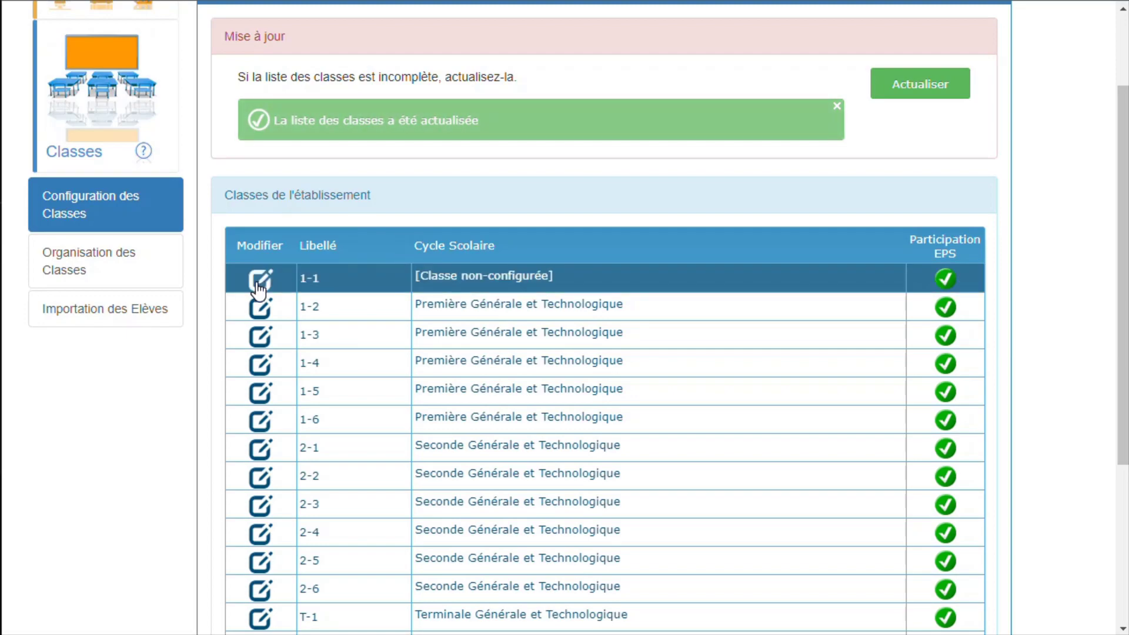
pyautogui.click(260, 281)
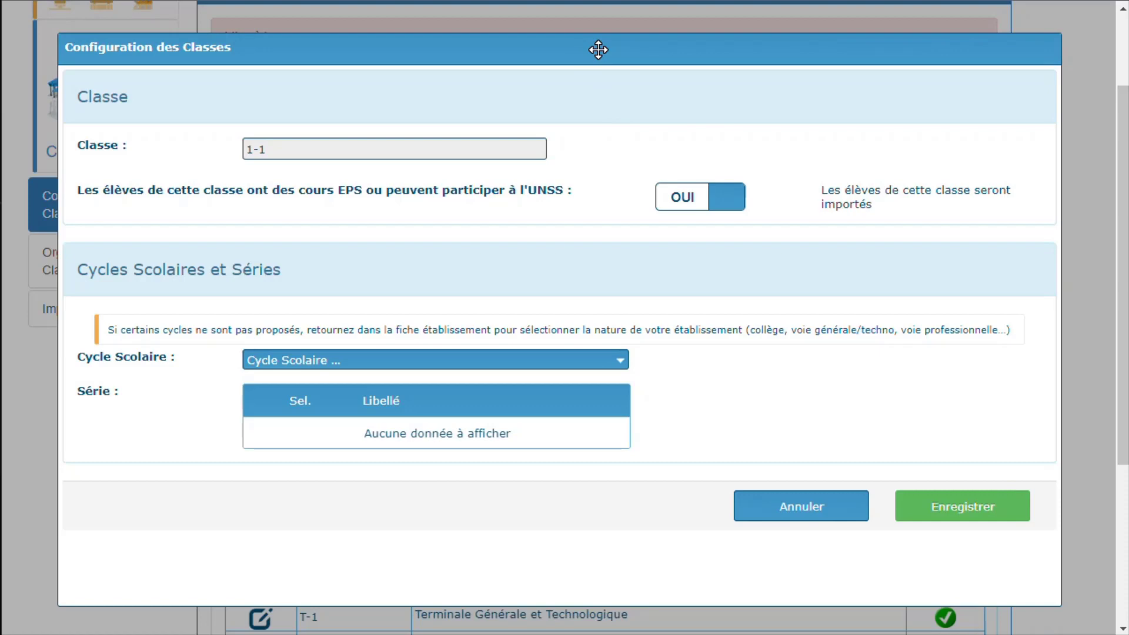
pyautogui.click(319, 368)
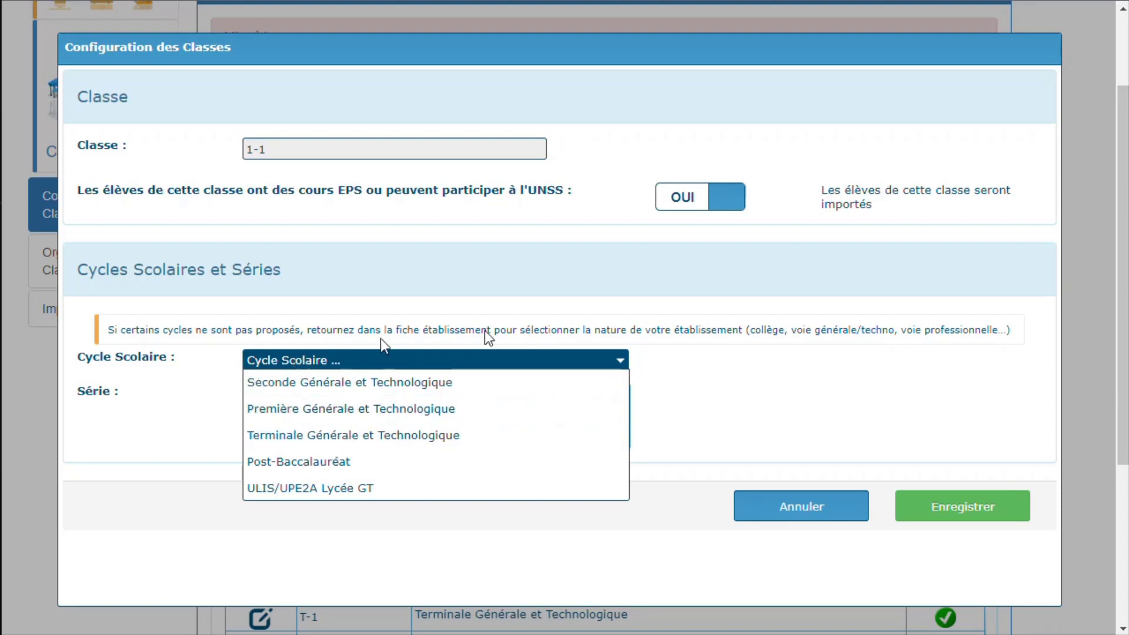
pyautogui.click(414, 331)
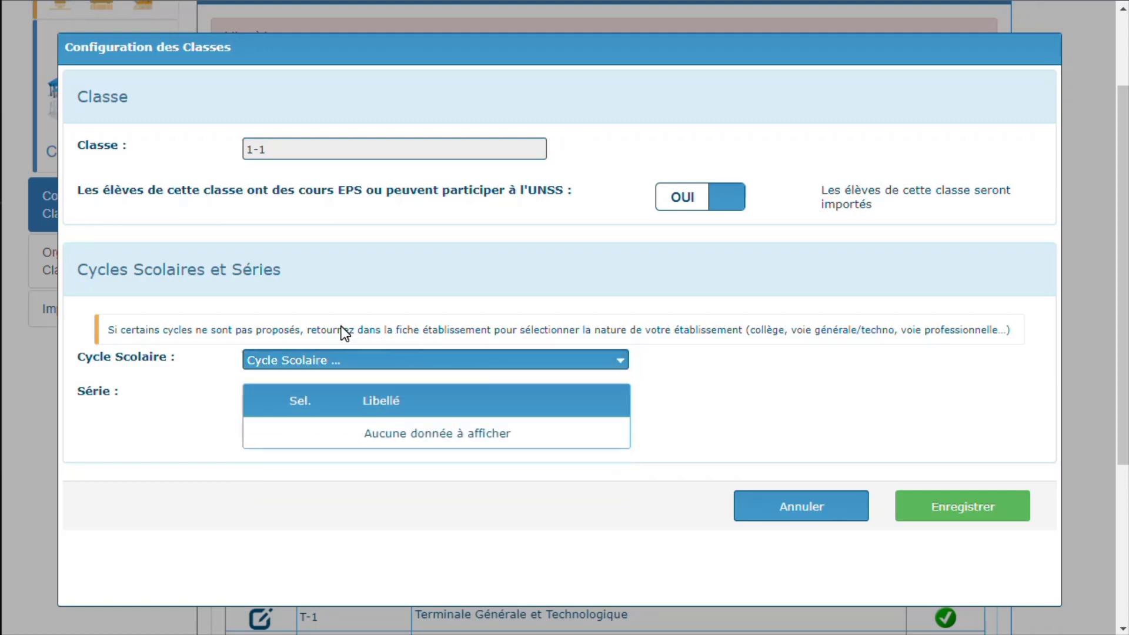
pyautogui.moveTo(345, 333); pyautogui.dragTo(495, 338)
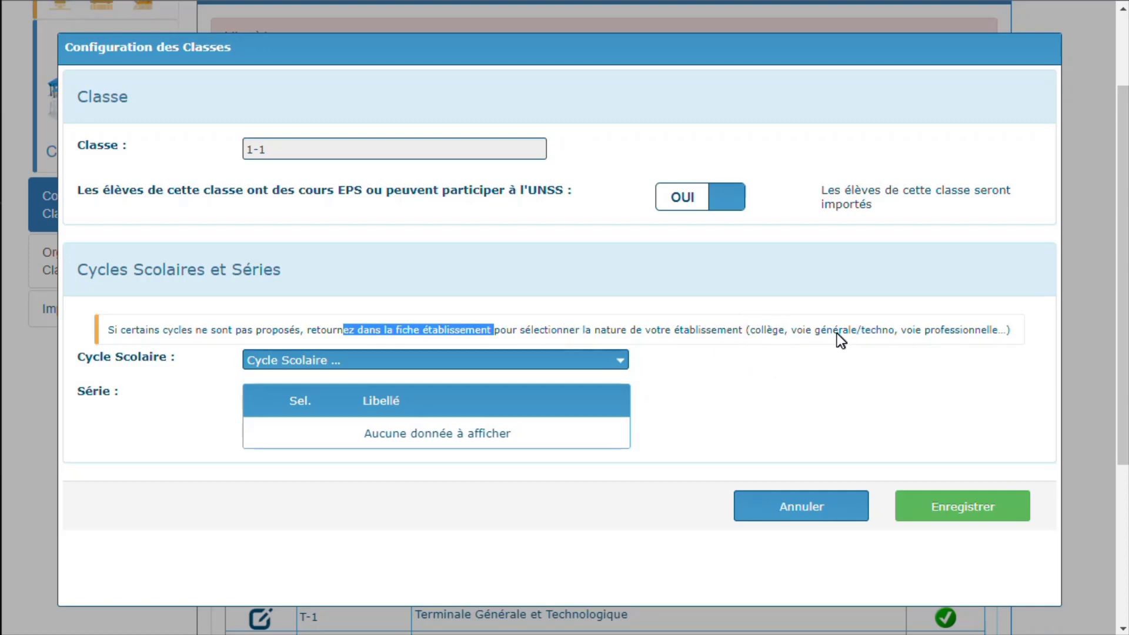
pyautogui.click(537, 358)
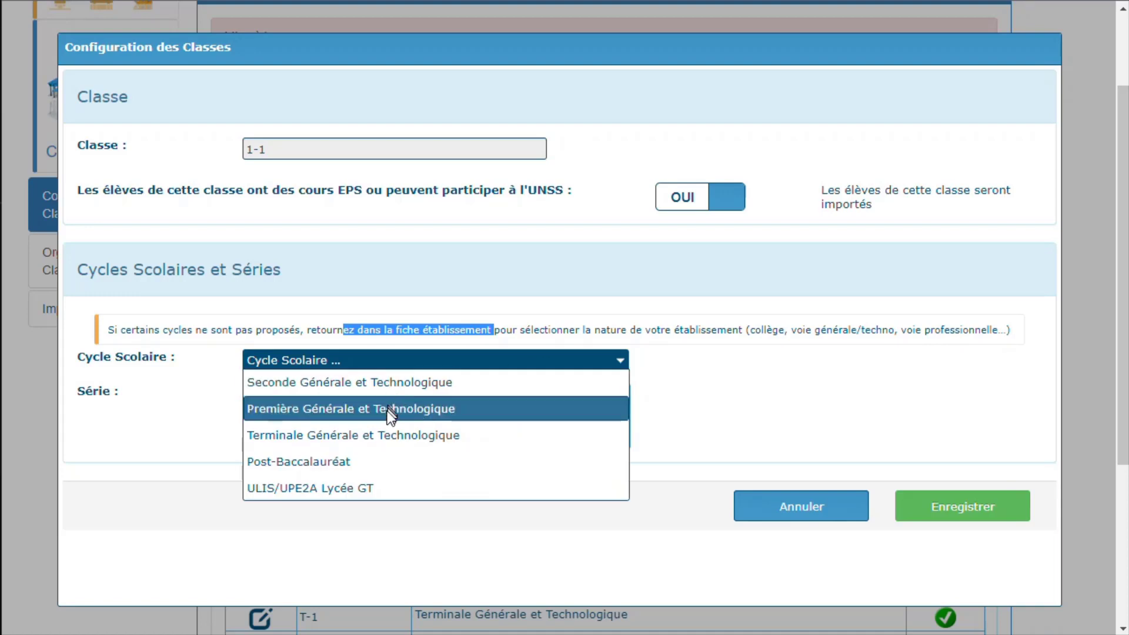
pyautogui.click(387, 412)
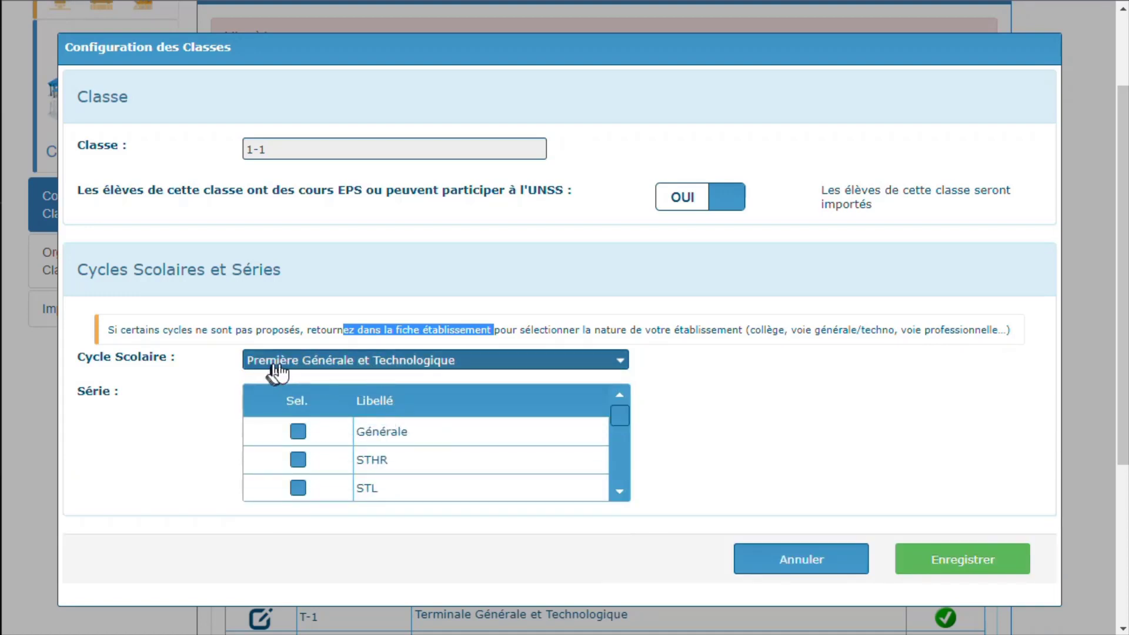
pyautogui.moveTo(615, 418); pyautogui.dragTo(634, 398)
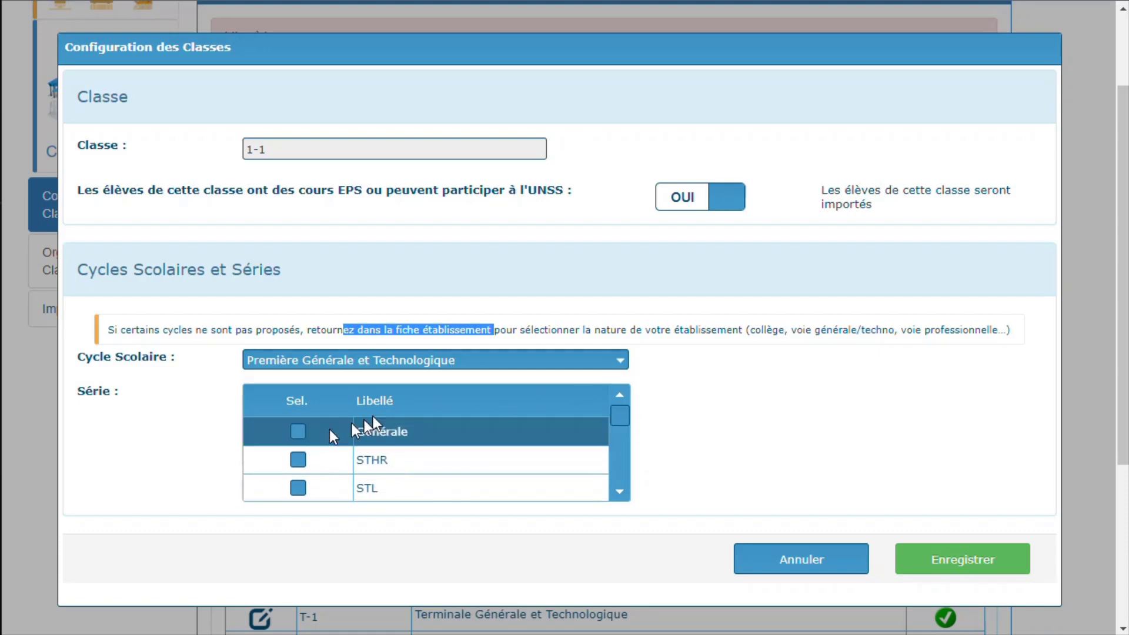
pyautogui.click(306, 434)
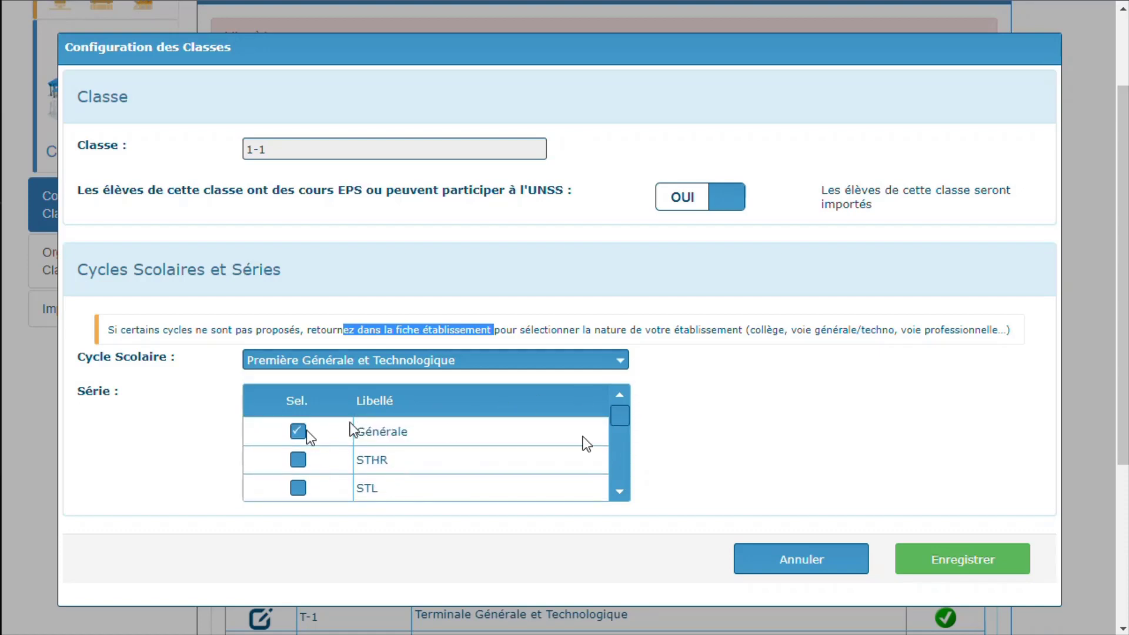
pyautogui.click(987, 555)
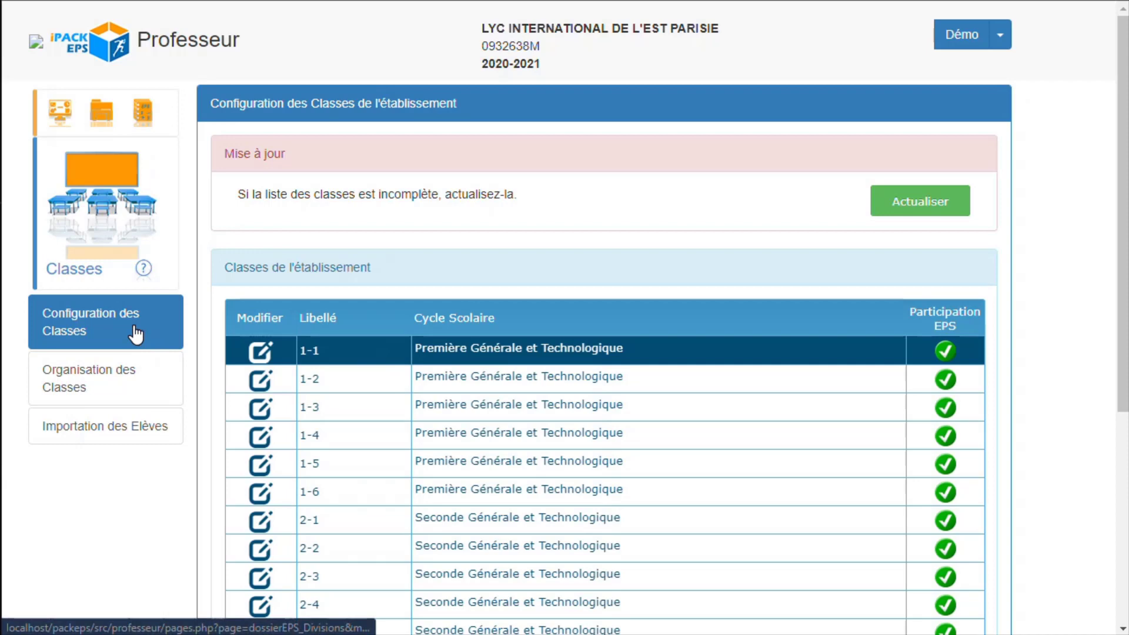
# Step: Edit the organisation of class 1-1, compare the operating modes and choose Mode Seul ou Mixte
pyautogui.click(114, 388)
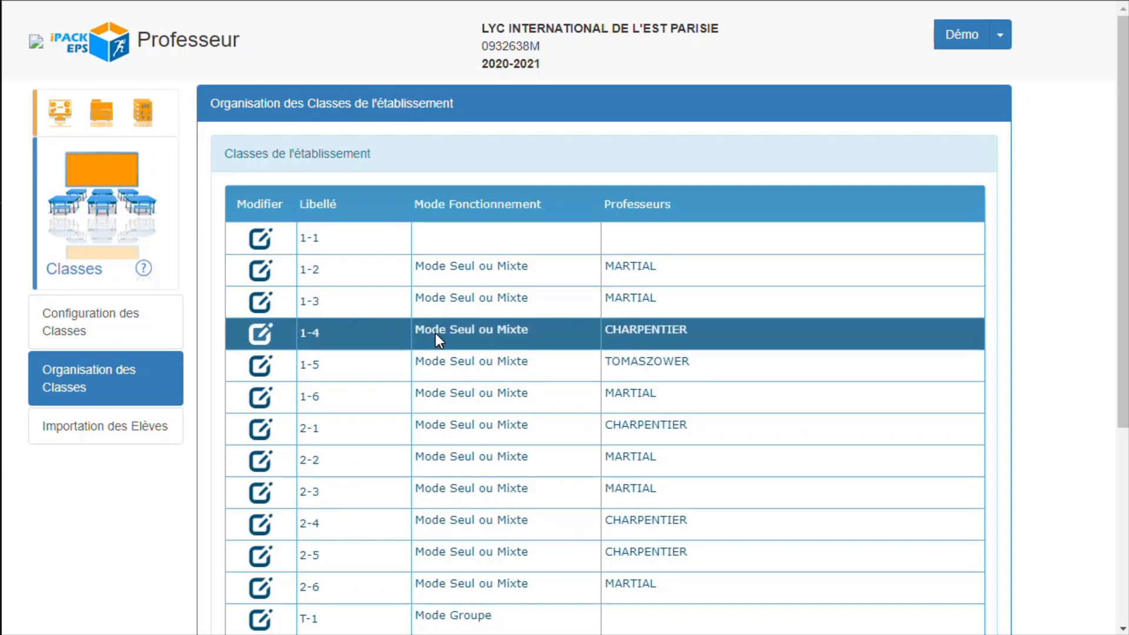
pyautogui.click(265, 241)
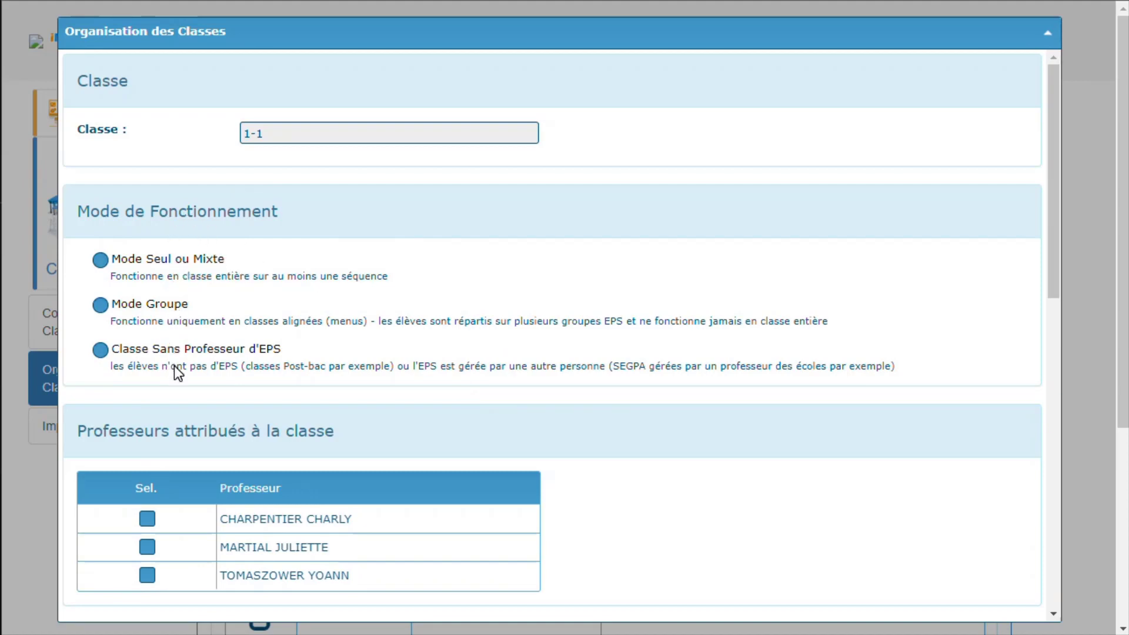
pyautogui.click(154, 266)
pyautogui.click(146, 304)
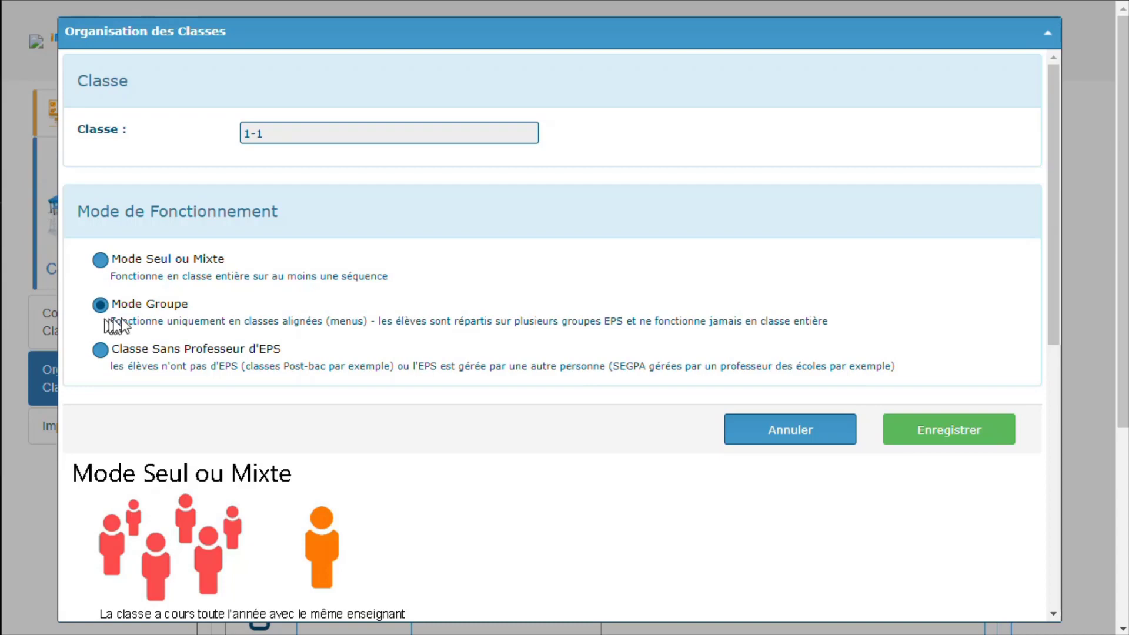
pyautogui.scroll(-8, 434, 403)
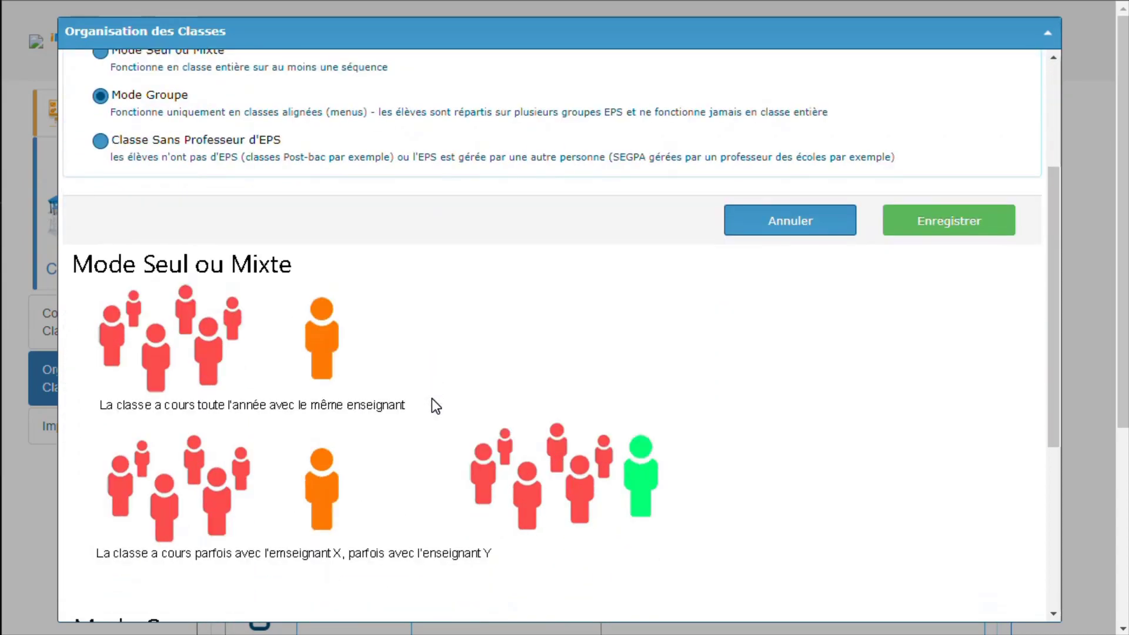
pyautogui.scroll(8, 430, 396)
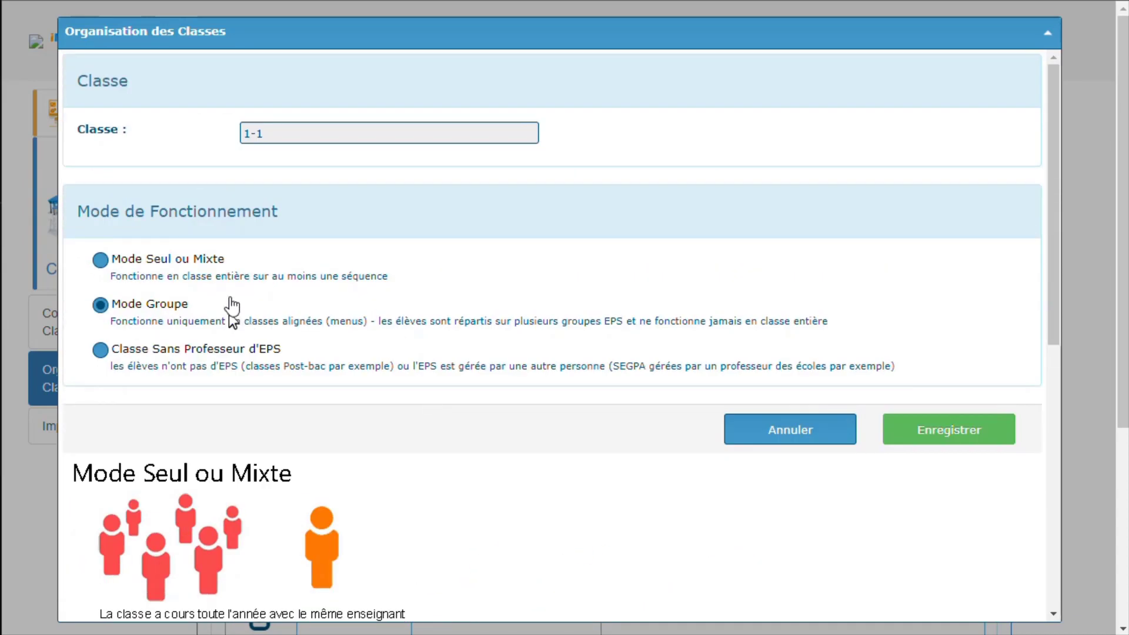
pyautogui.click(173, 306)
pyautogui.click(100, 351)
pyautogui.click(103, 264)
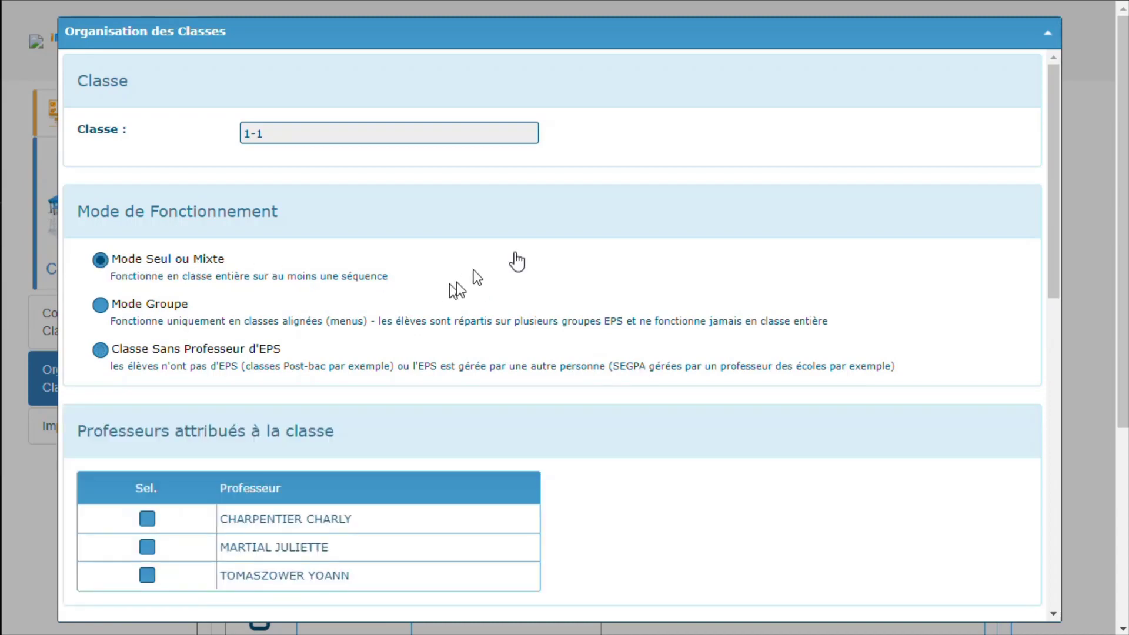
# Step: Assign the second and third listed teachers to class 1-1 and save its organisation
pyautogui.click(146, 550)
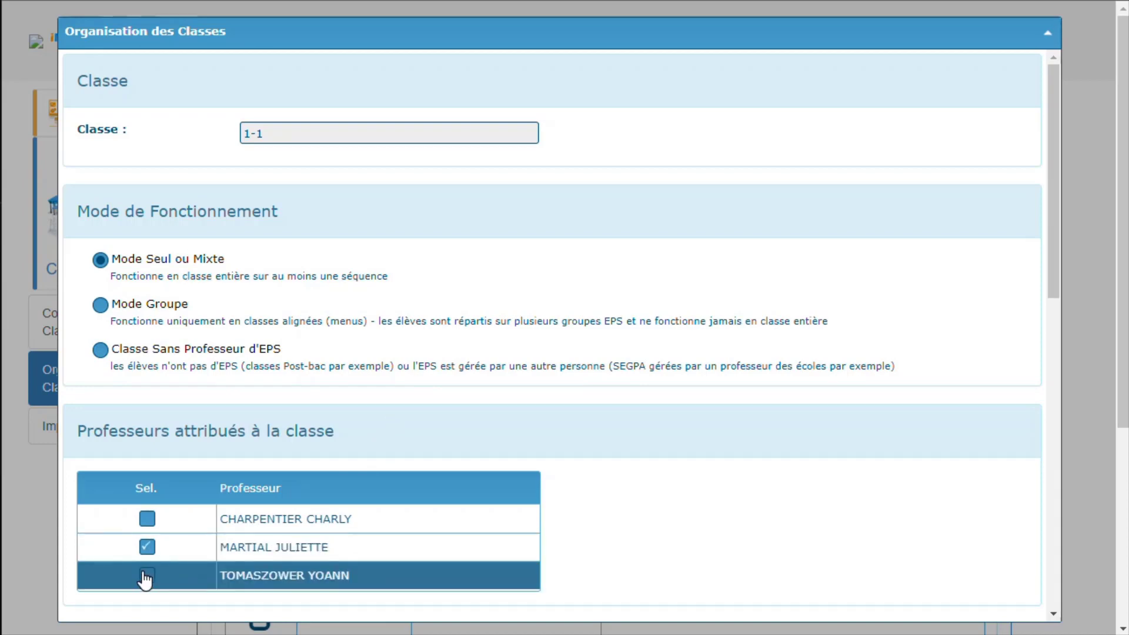
pyautogui.click(146, 576)
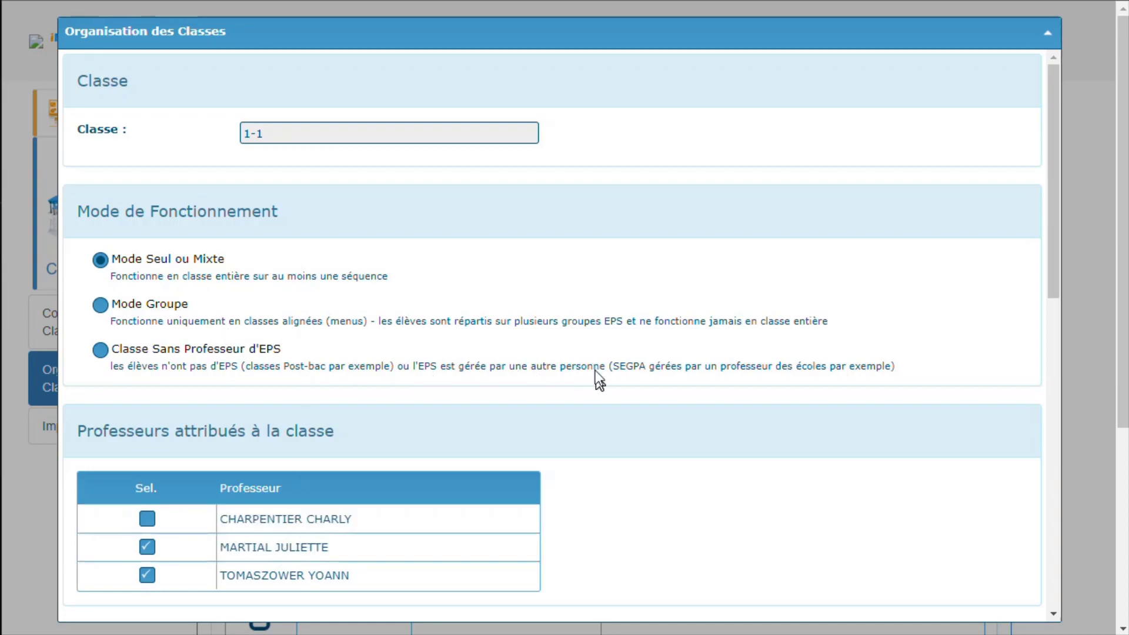
pyautogui.scroll(-3, 663, 408)
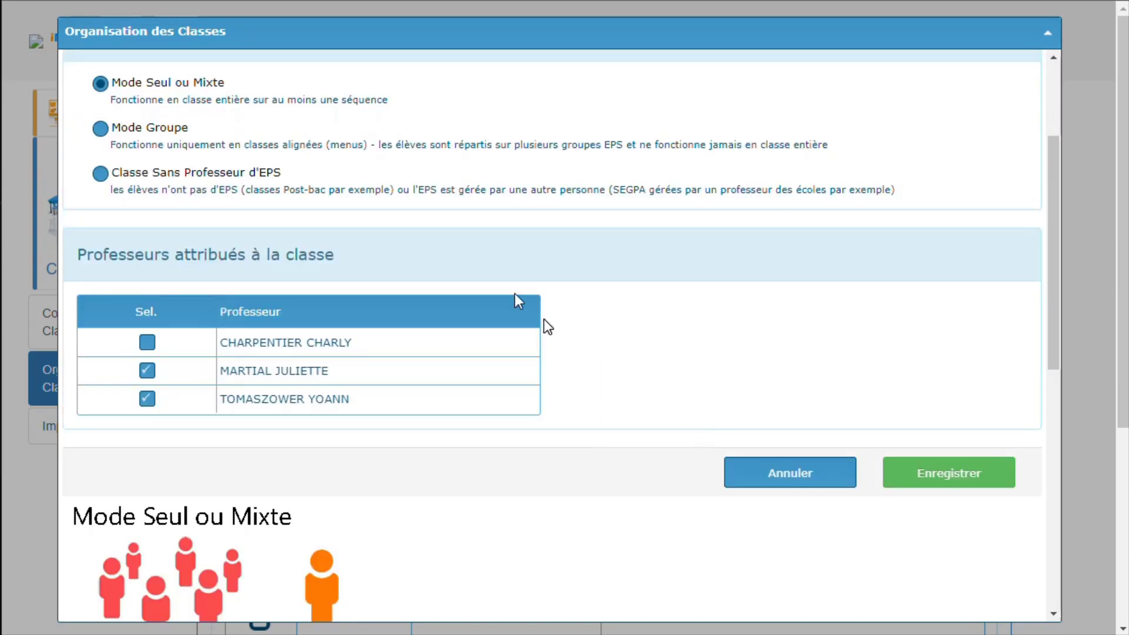
pyautogui.click(961, 472)
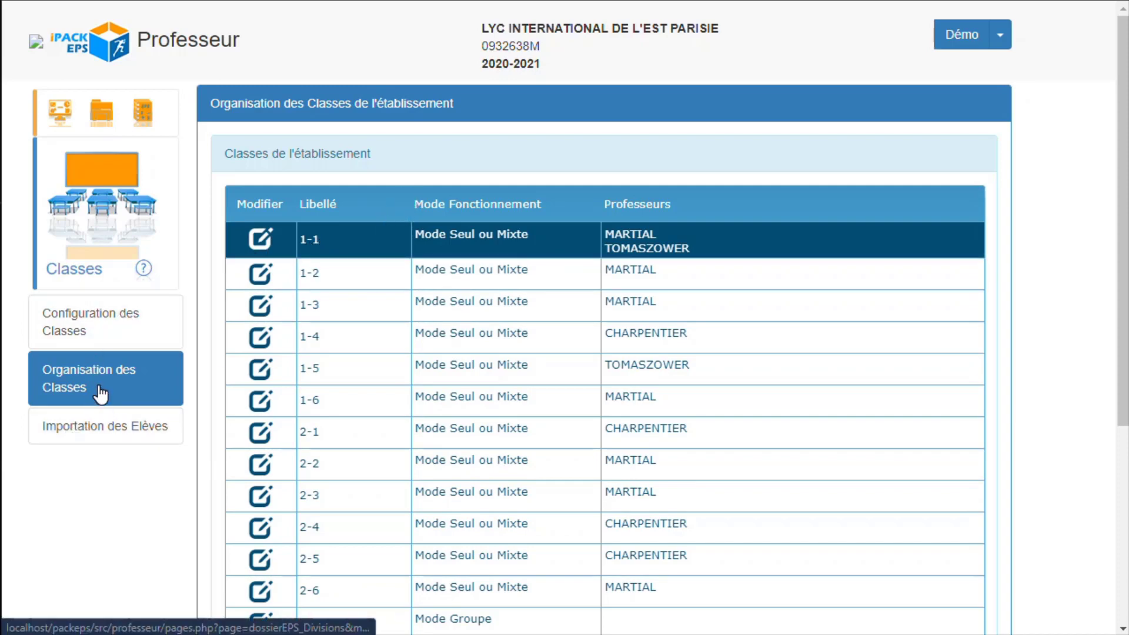
# Step: Check the class organisation list and open the student import page
pyautogui.scroll(-5, 525, 382)
pyautogui.scroll(5, 521, 375)
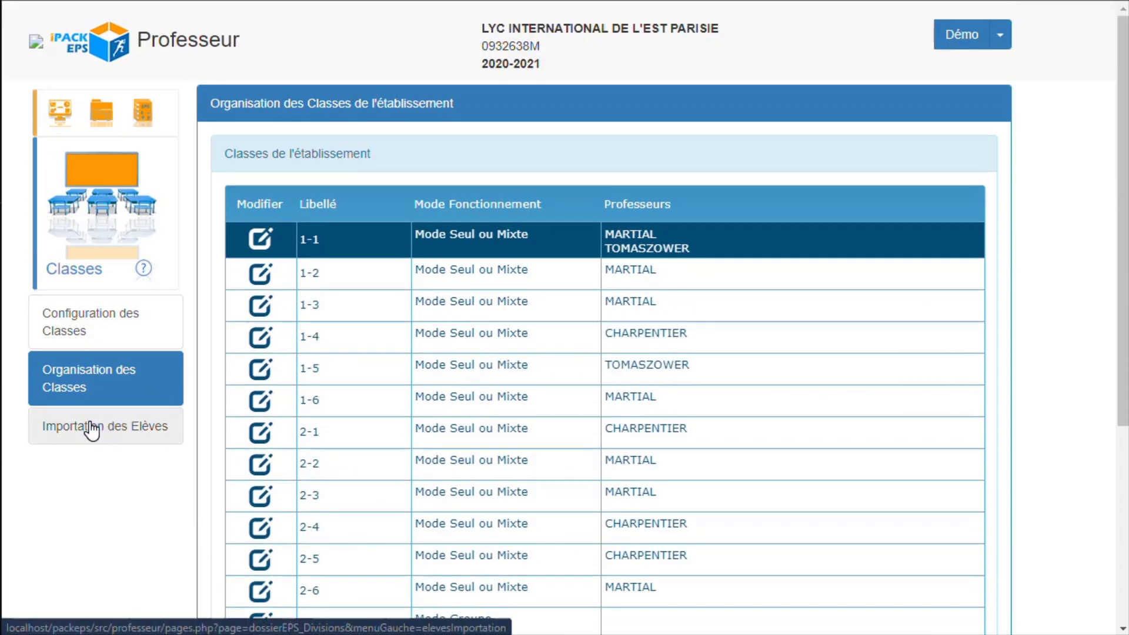
pyautogui.click(111, 445)
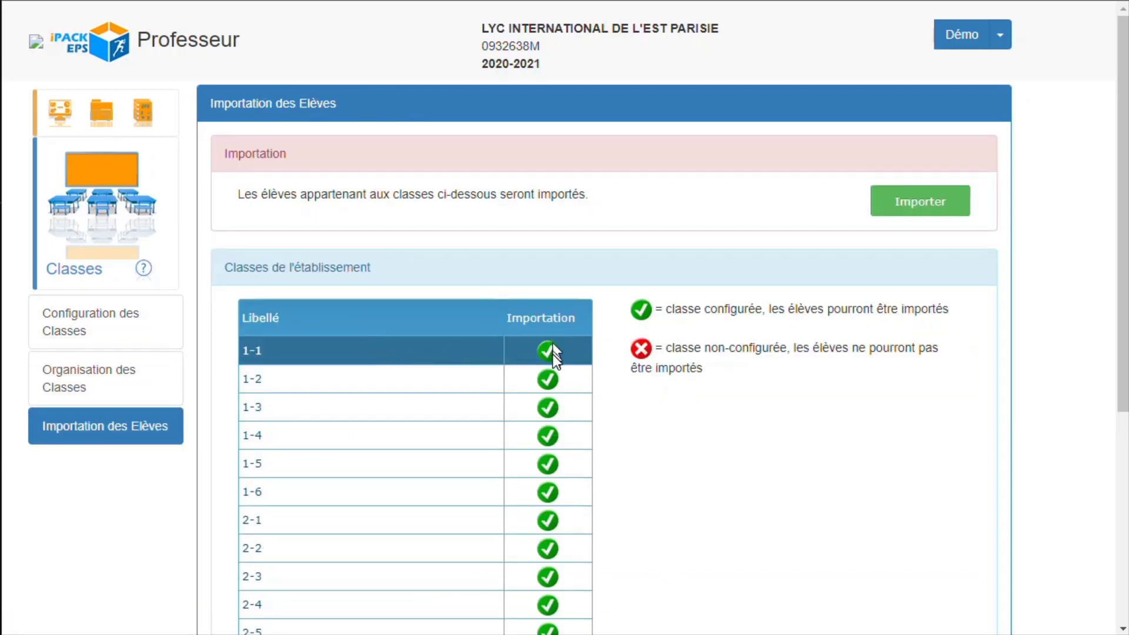